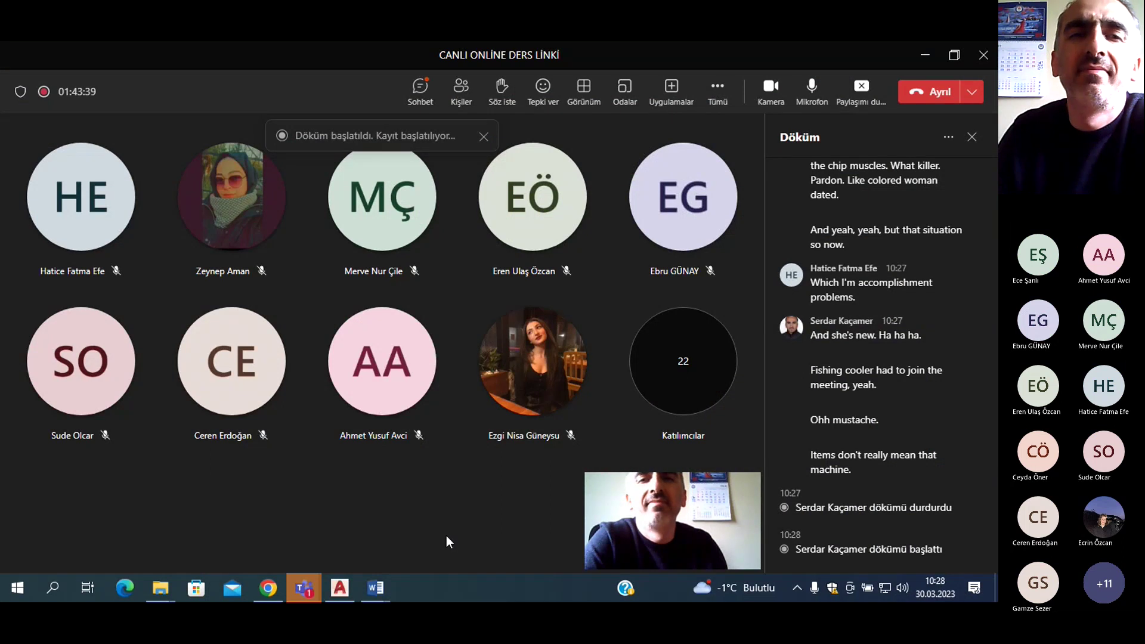
- Bring the TV KONSOLU 3D 23.03.2023.dwg drawing in AutoCAD to the front, over the Teams meeting
left_click(340, 588)
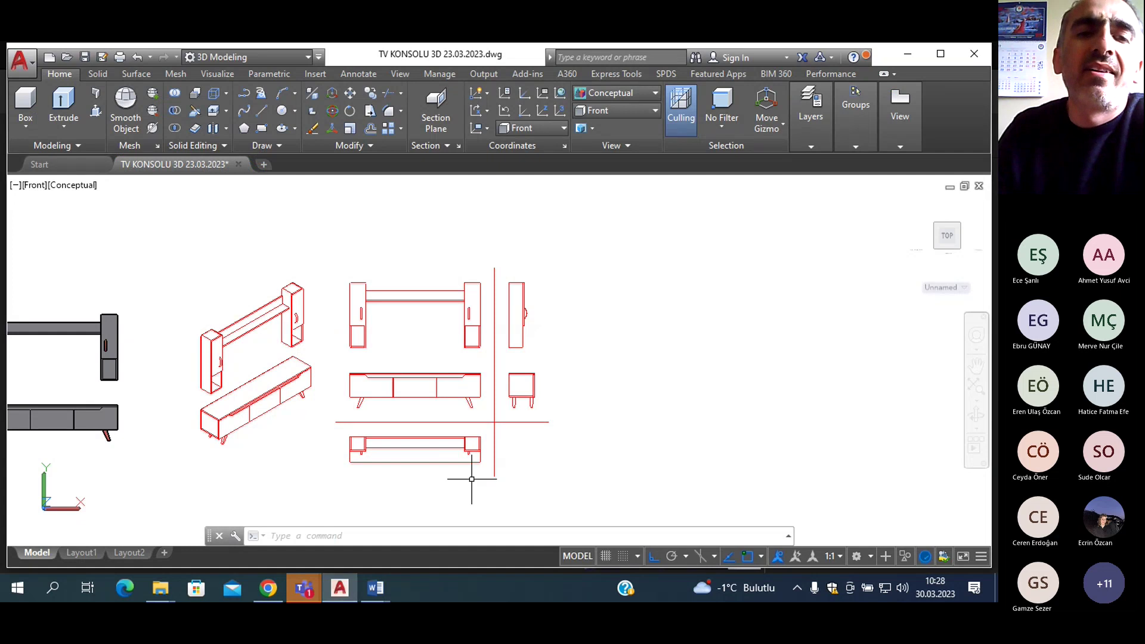
- Pan and zoom until the grey views, upper cabinet, 3D model and red orthographic views are all visible
middle_click_drag(475, 477, 634, 441)
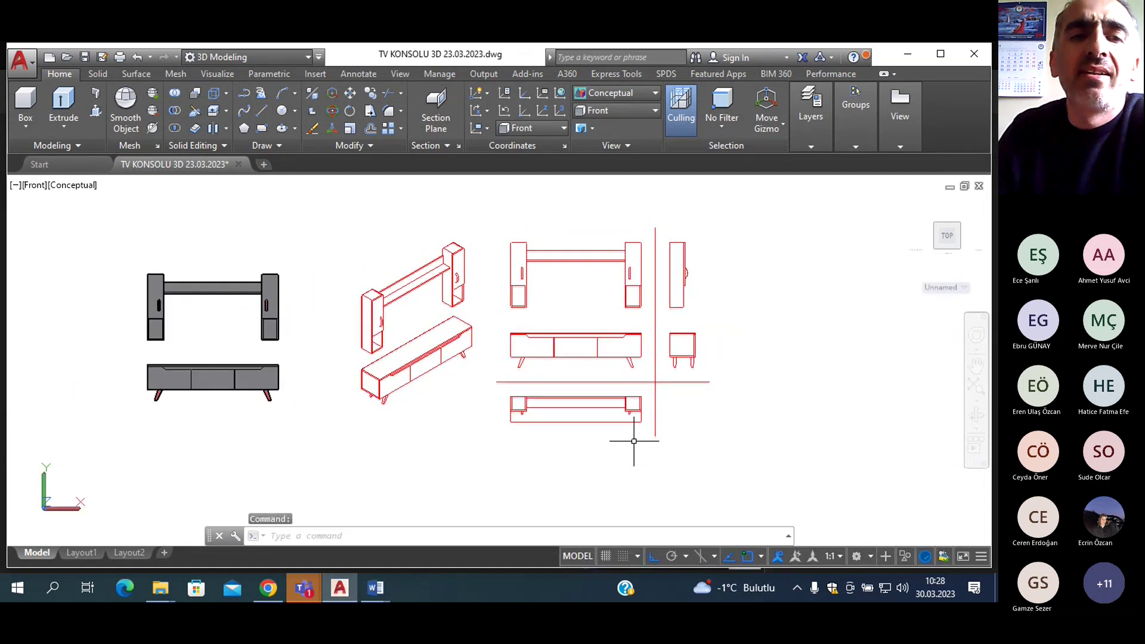
scroll(189, 397, "up", 1)
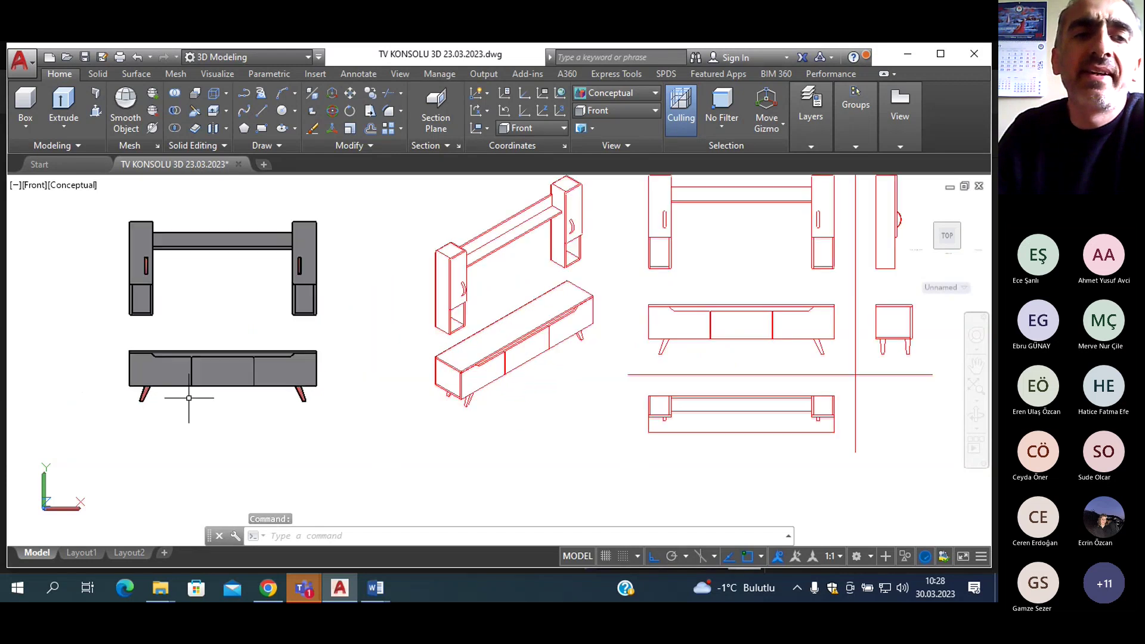
scroll(189, 398, "up", 2)
middle_click_drag(189, 397, 191, 475)
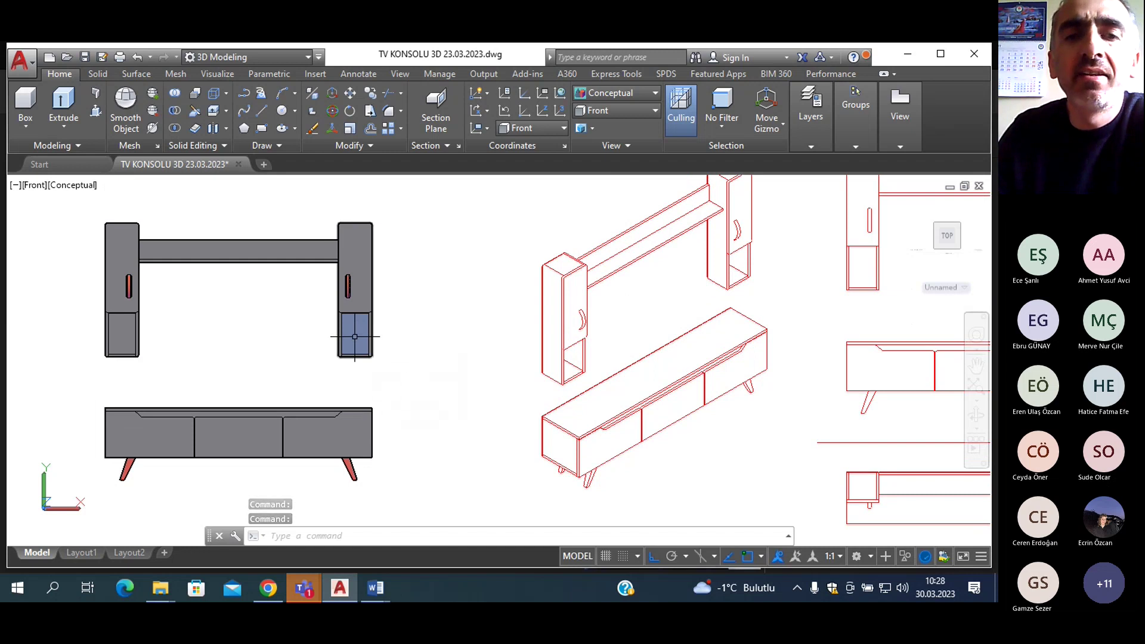
scroll(355, 339, "down", 2)
middle_click_drag(635, 376, 464, 375)
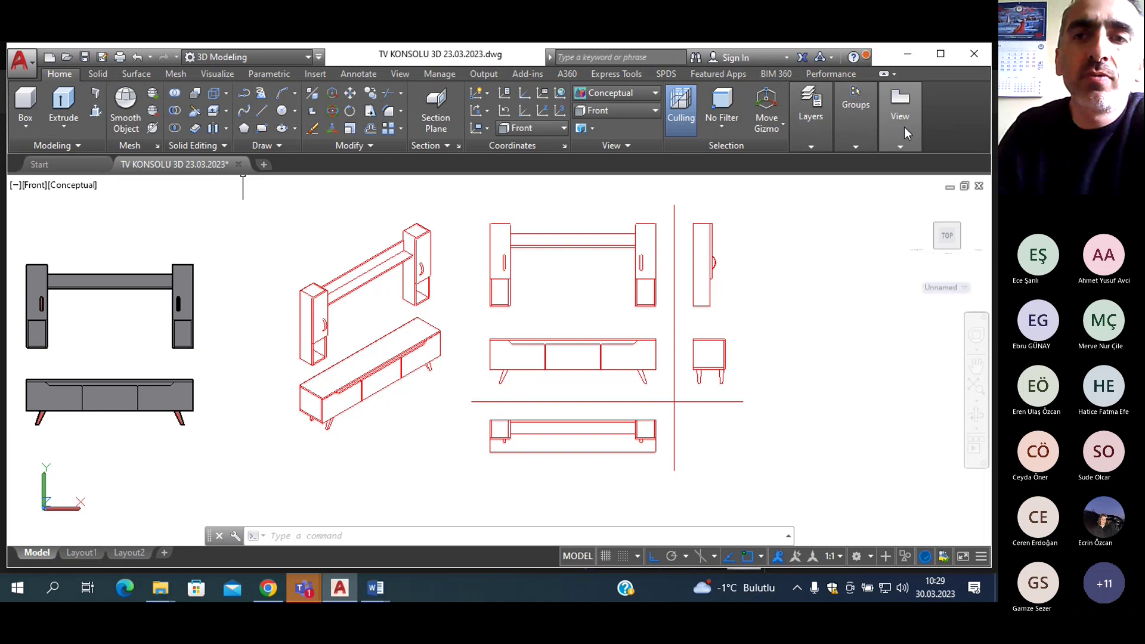
- Change to the Drafting & Annotation workspace and open the Dimension Style Manager, with ISO-25 current
left_click(856, 114)
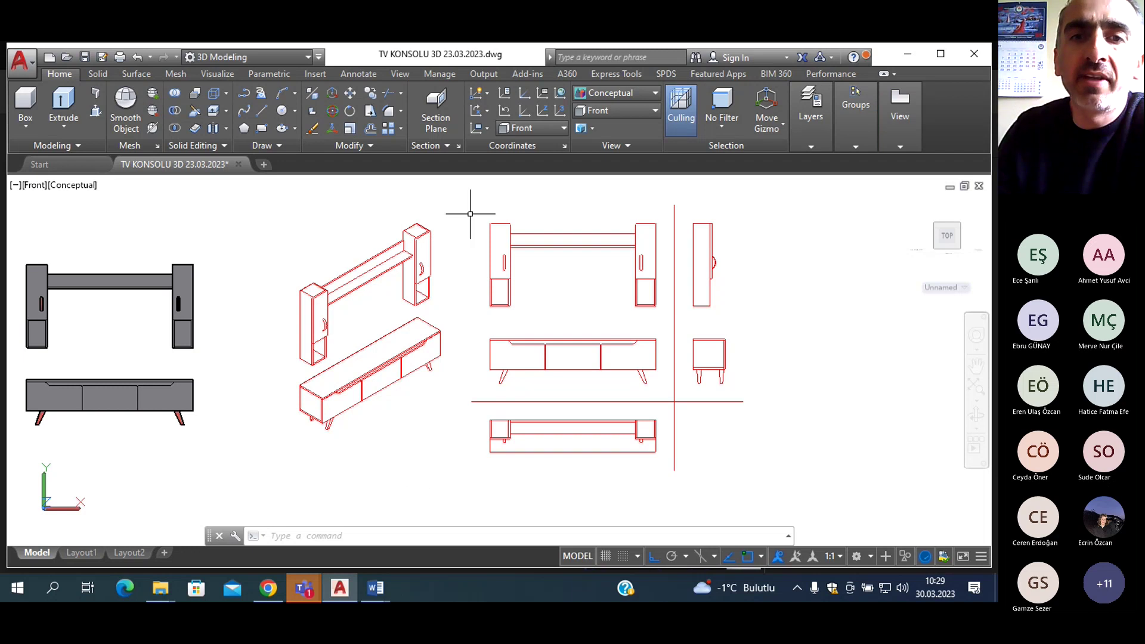
left_click(250, 60)
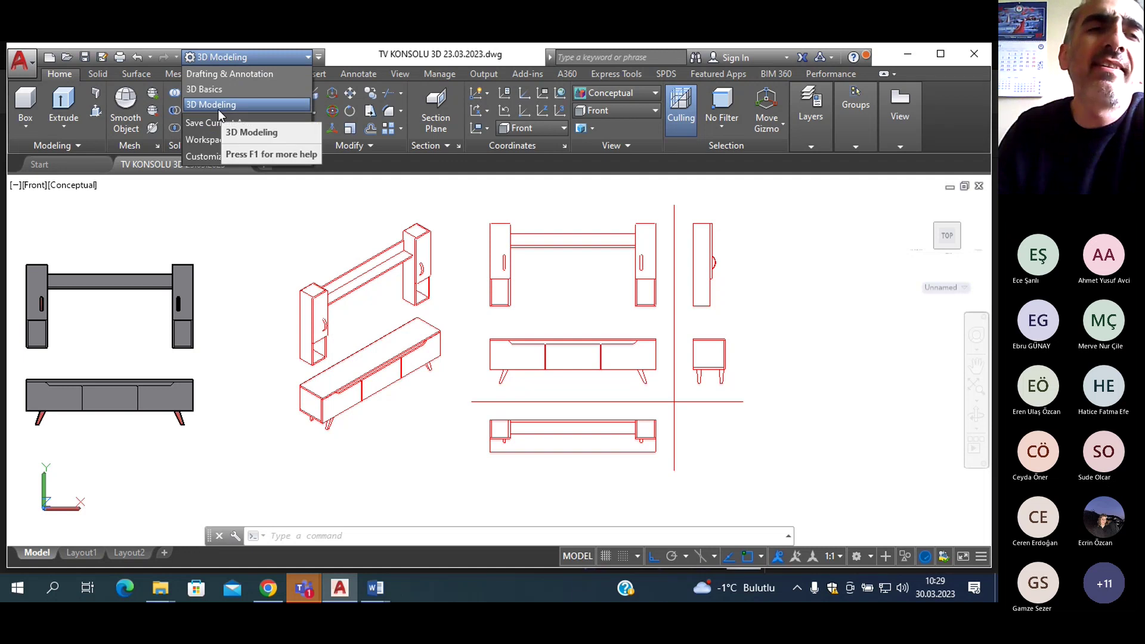
left_click(213, 77)
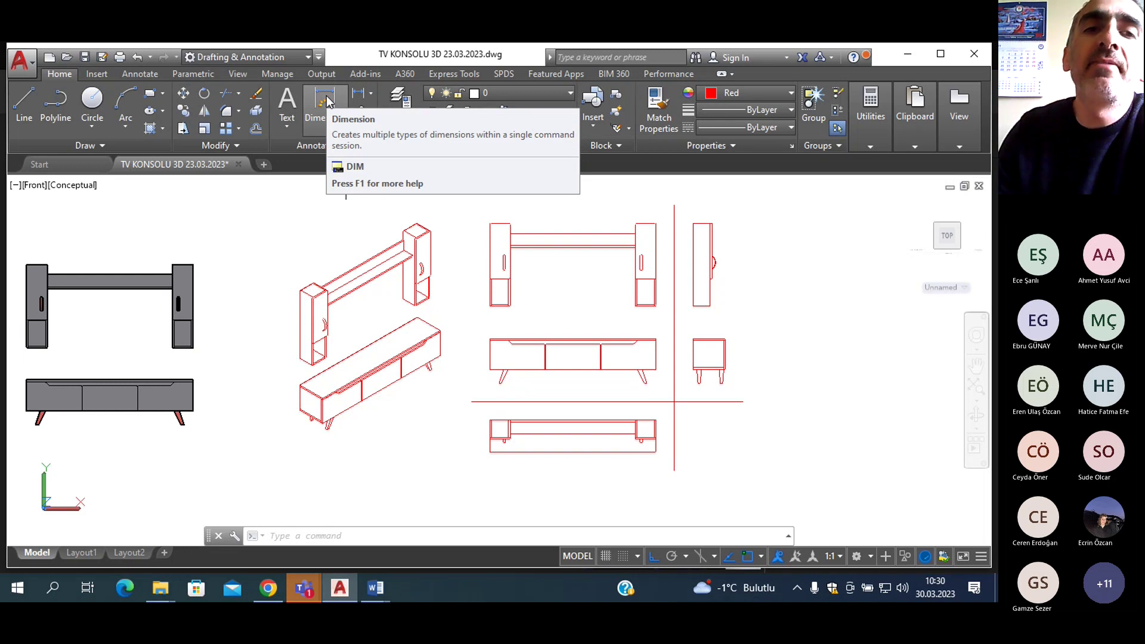
left_click(311, 152)
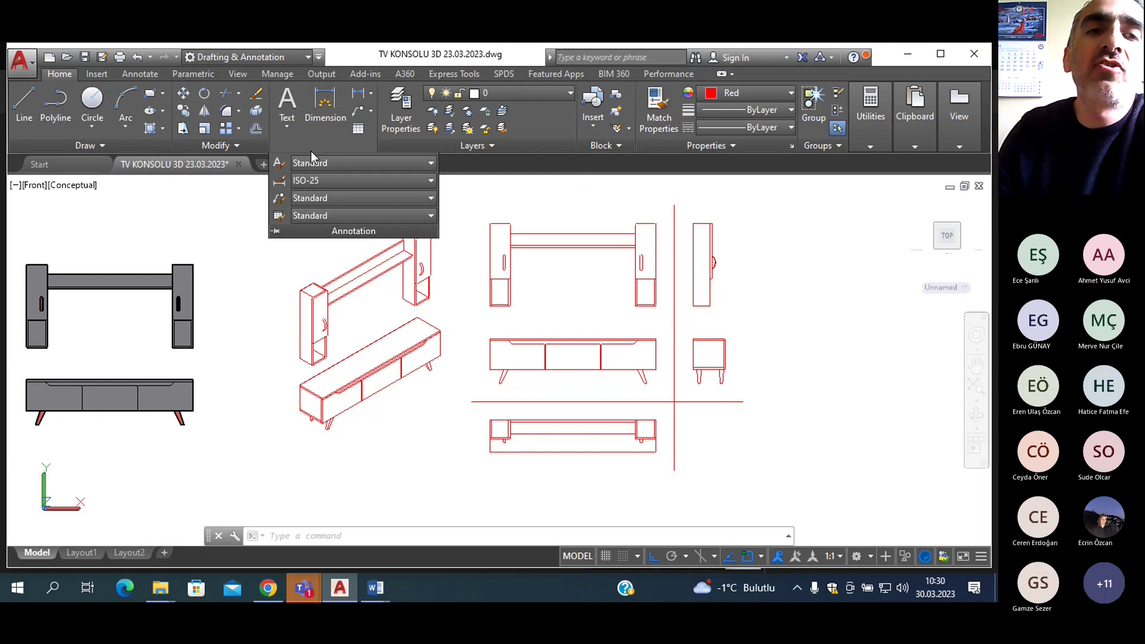
left_click(279, 181)
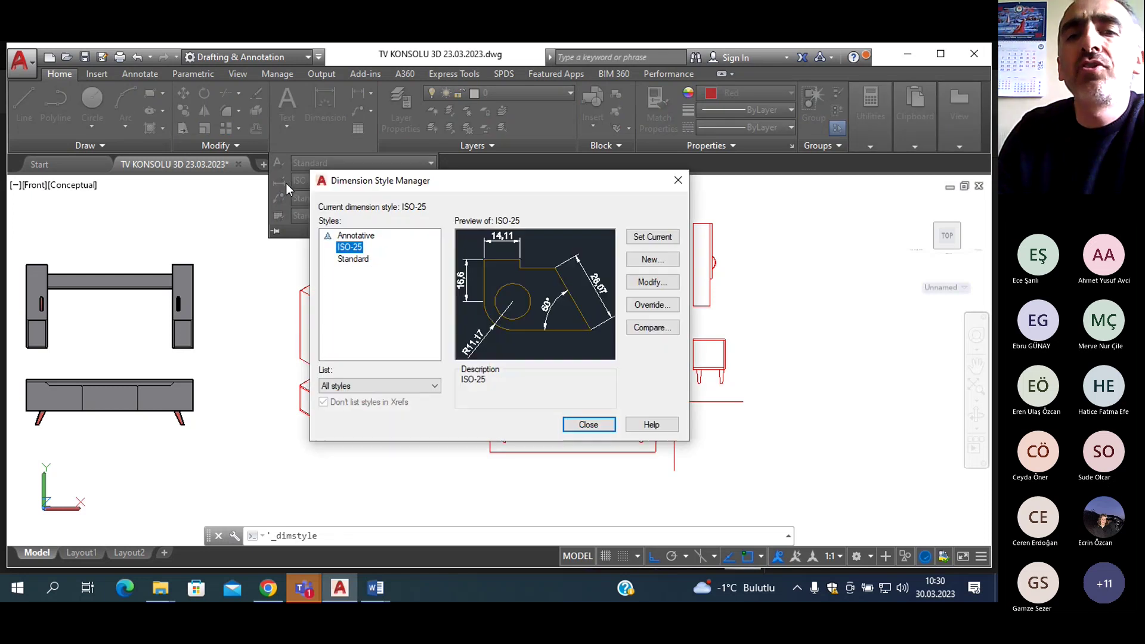